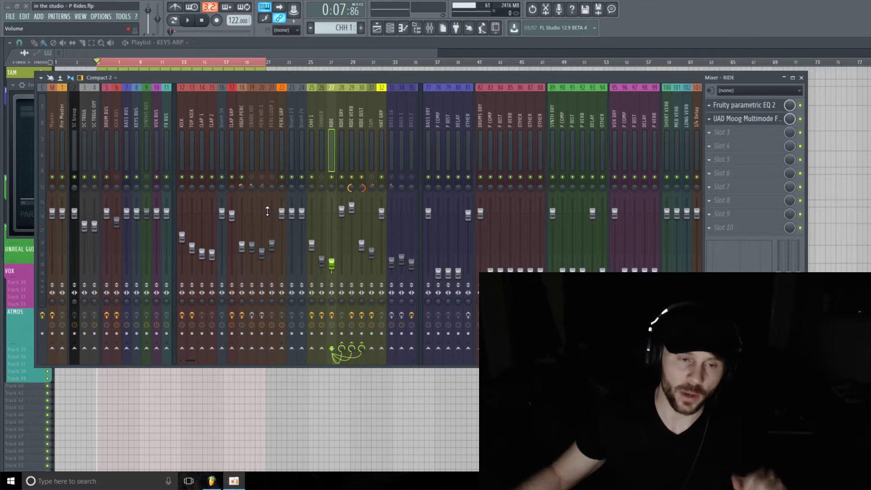
Audition the looped section from bar 5 to bar 21 with the mixer open.
{"action": "left_click", "coordinate": [194, 23]}
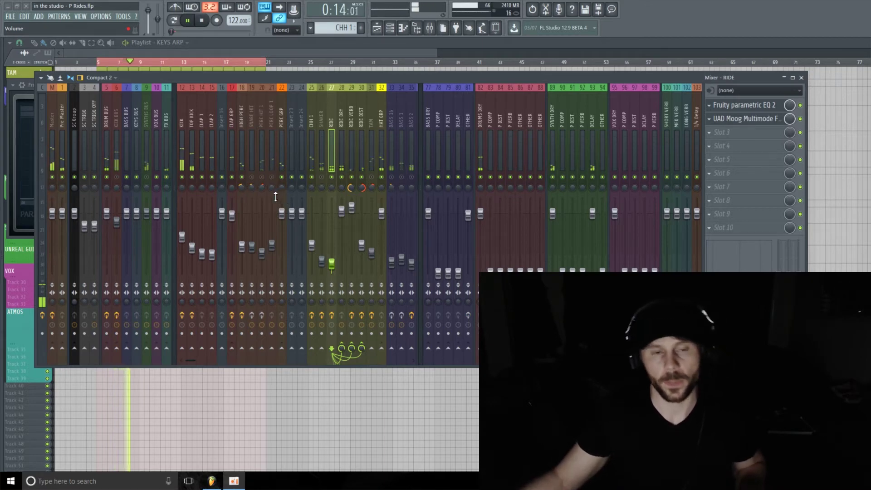
{"action": "left_click", "coordinate": [208, 24]}
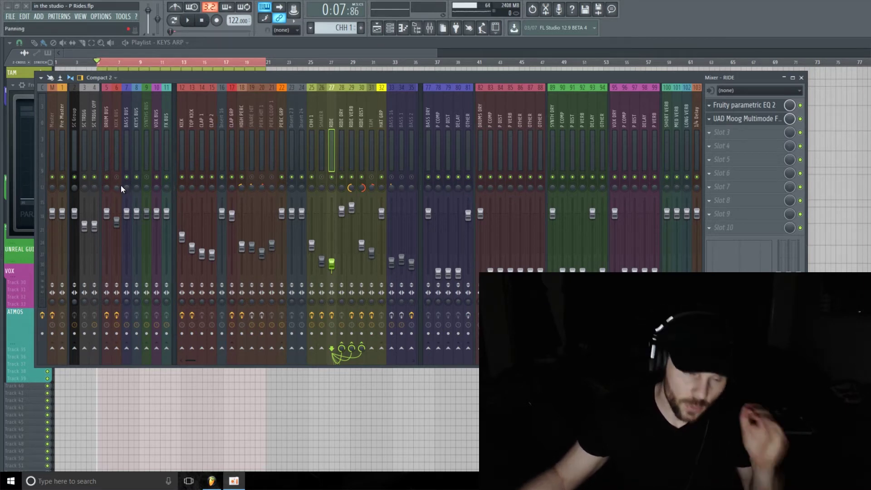
{"action": "key", "text": "space"}
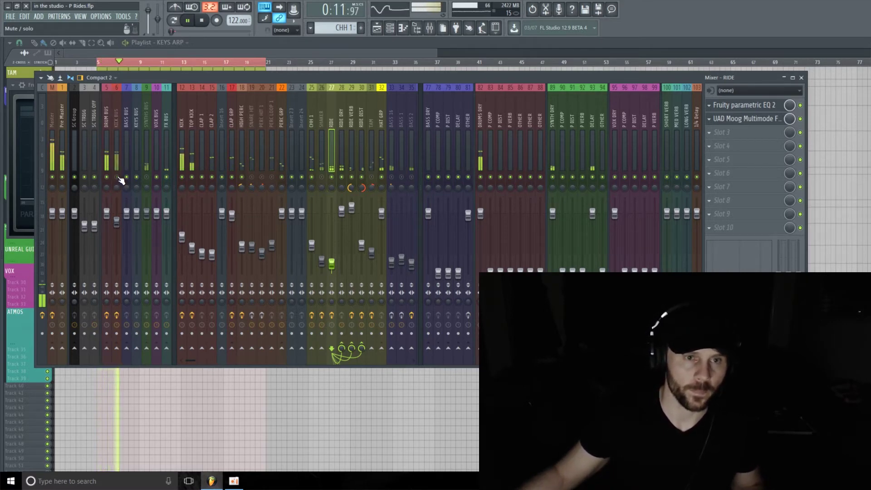
{"action": "left_click", "coordinate": [119, 178]}
{"action": "left_click", "coordinate": [203, 22]}
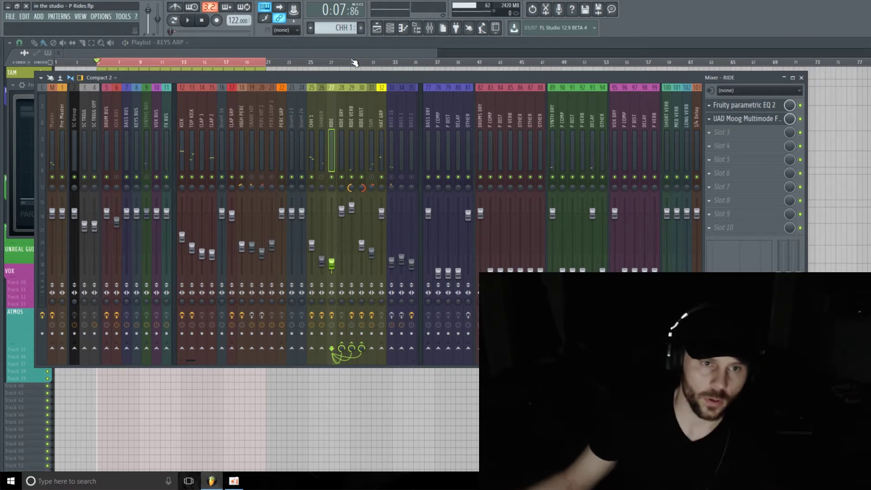
Mute the RIDE DIST and RIDE VERB tracks and bypass both effects on the RIDE track while auditioning the loop.
{"action": "left_click", "coordinate": [362, 178]}
{"action": "left_click", "coordinate": [352, 177]}
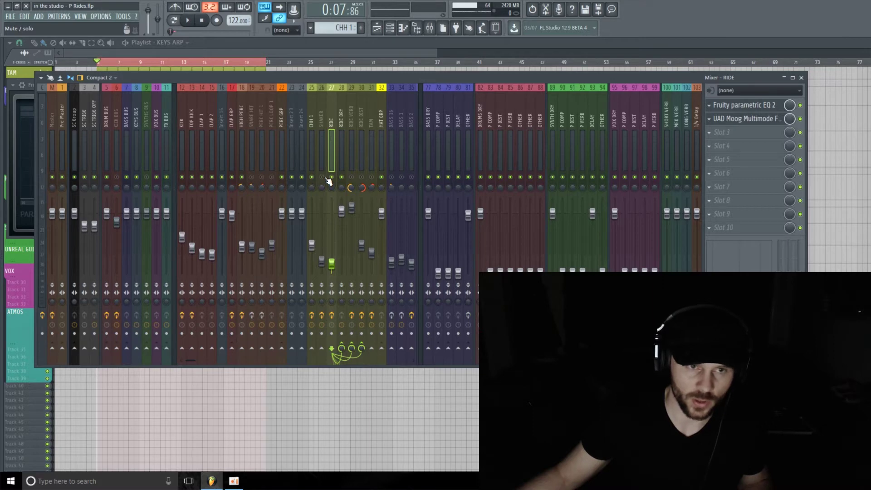
{"action": "key", "text": "space"}
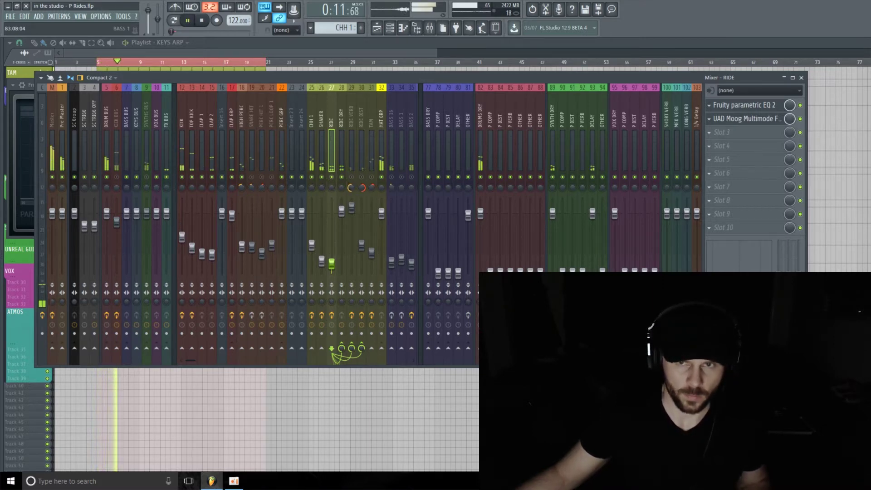
{"action": "left_click", "coordinate": [800, 104]}
{"action": "left_click", "coordinate": [800, 118]}
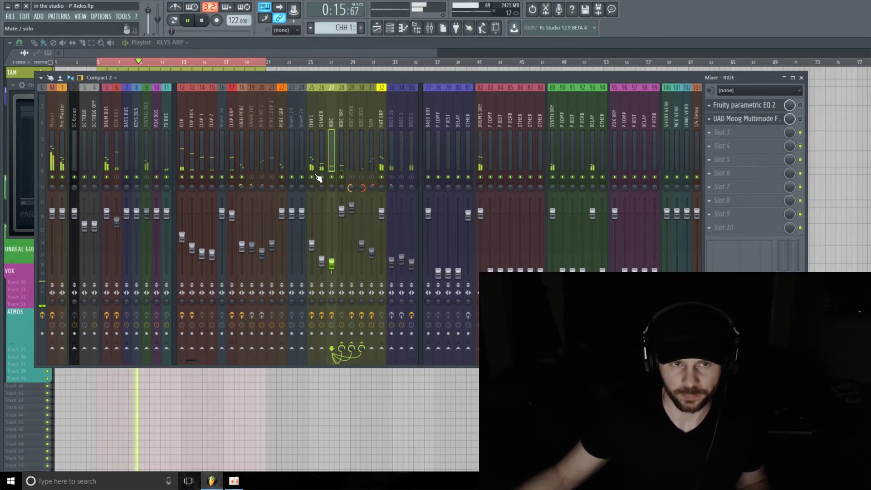
{"action": "key", "text": "space"}
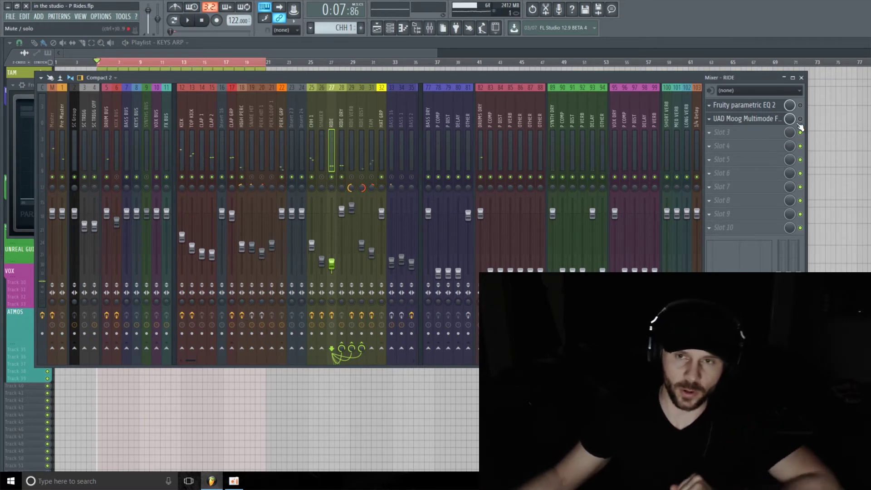
Re-enable Fruity parametric EQ 2 on the RIDE track and display its curve.
{"action": "left_click", "coordinate": [799, 105]}
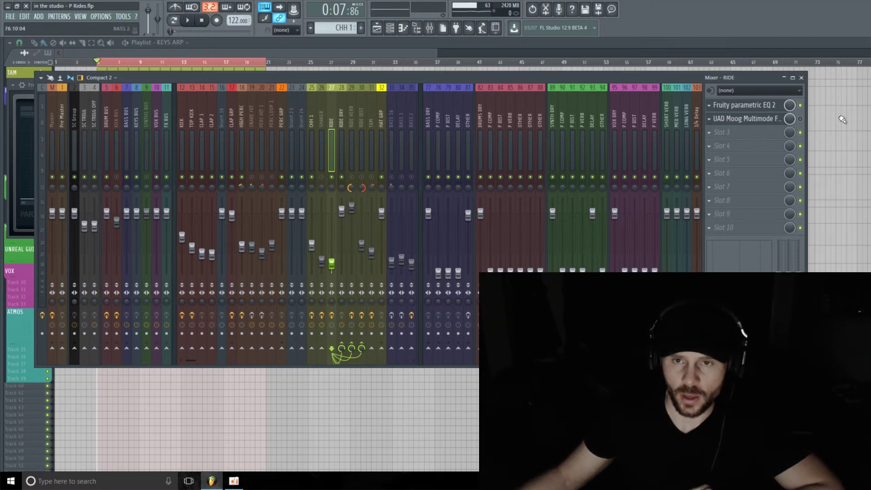
{"action": "left_click", "coordinate": [777, 113]}
{"action": "left_click", "coordinate": [777, 107]}
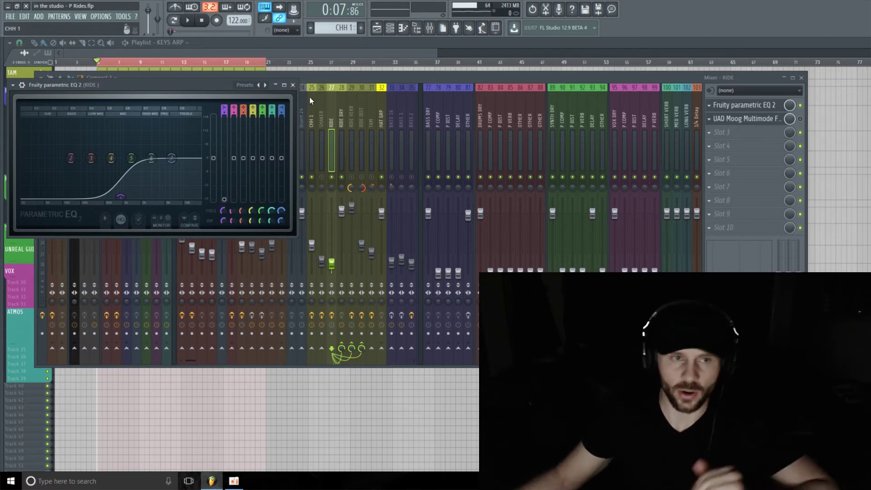
Re-enable the UAD Moog Multimode Filter on the RIDE track, review its settings, and audition the loop through it.
{"action": "left_click", "coordinate": [744, 118]}
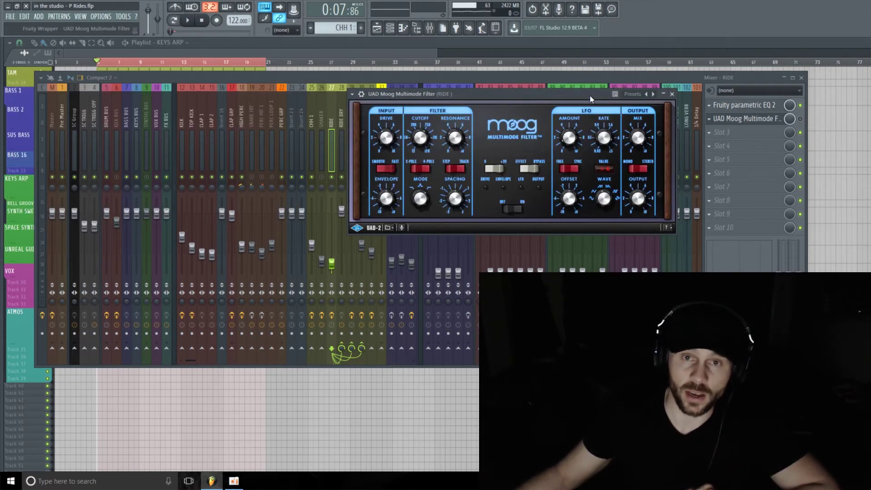
{"action": "left_click_drag", "start_coordinate": [589, 95], "coordinate": [595, 66]}
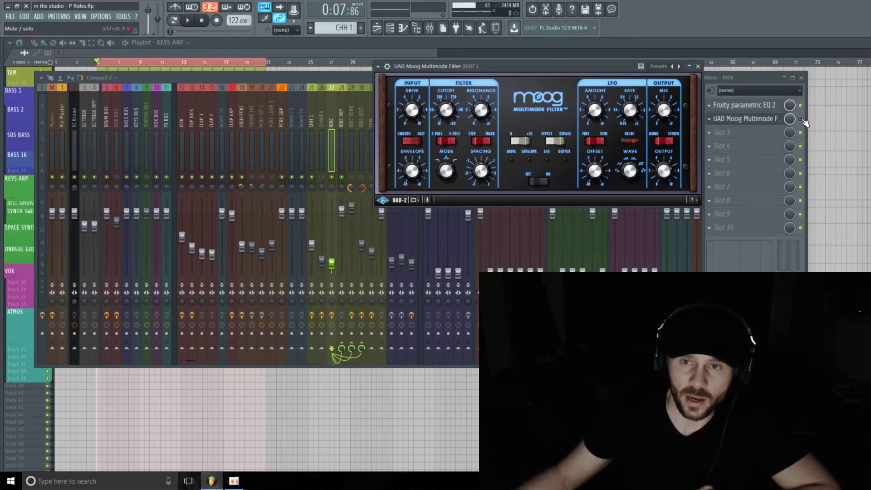
{"action": "left_click", "coordinate": [771, 119]}
{"action": "left_click", "coordinate": [754, 119]}
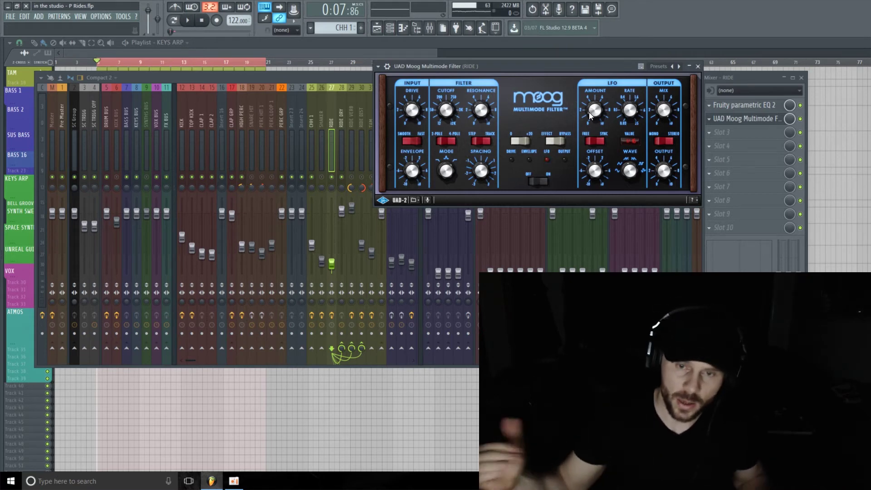
{"action": "key", "text": "space"}
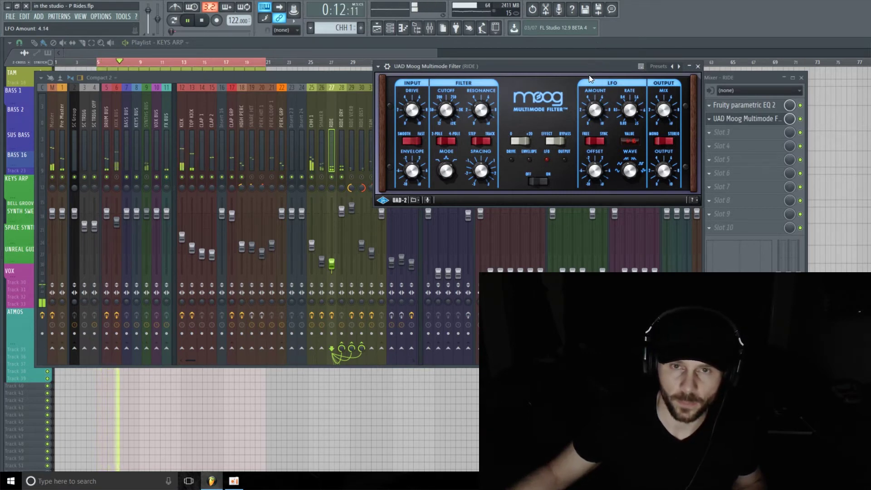
{"action": "key", "text": "space"}
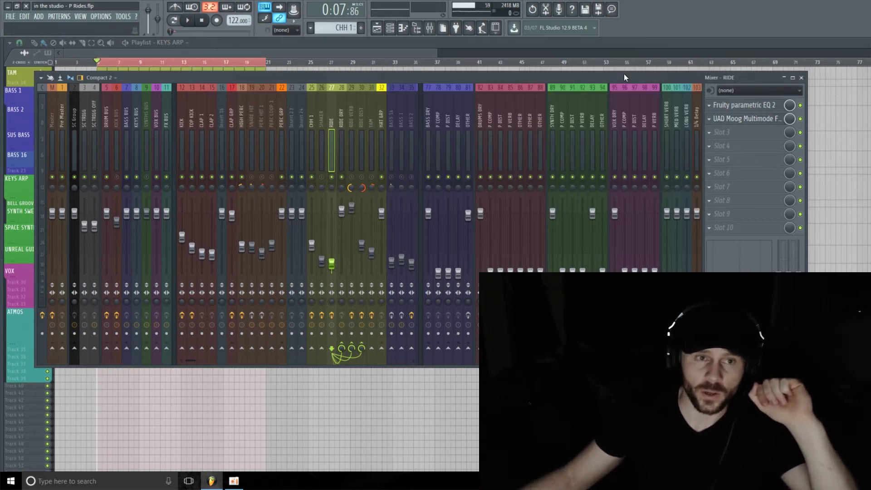
{"action": "left_click", "coordinate": [697, 66]}
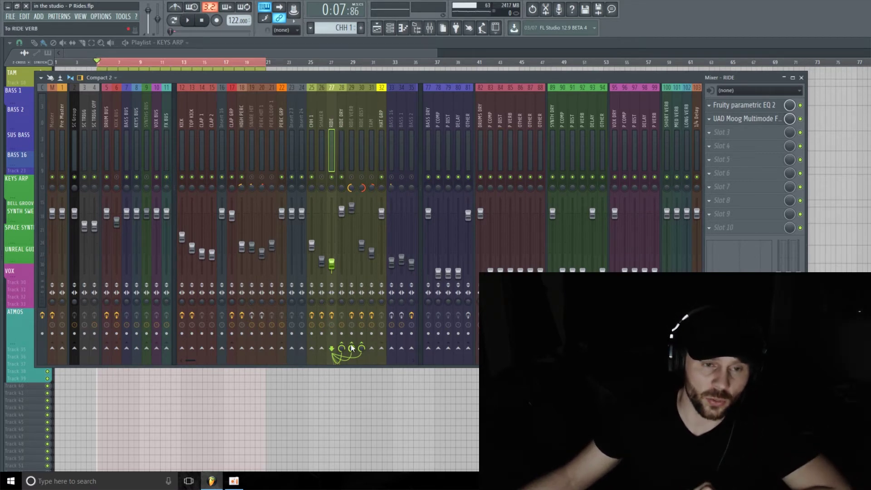
Select the RIDE VERB track and inspect its Sparkling Hall reverb settings.
{"action": "left_click", "coordinate": [352, 116]}
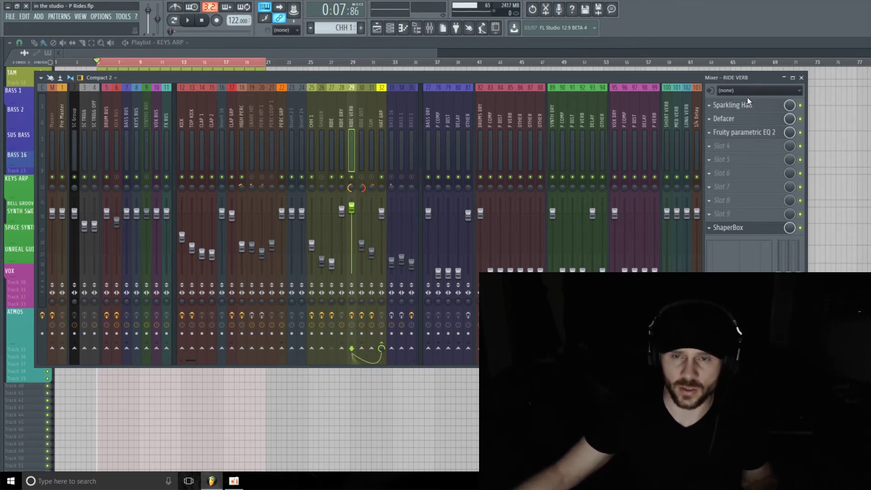
{"action": "left_click", "coordinate": [767, 110]}
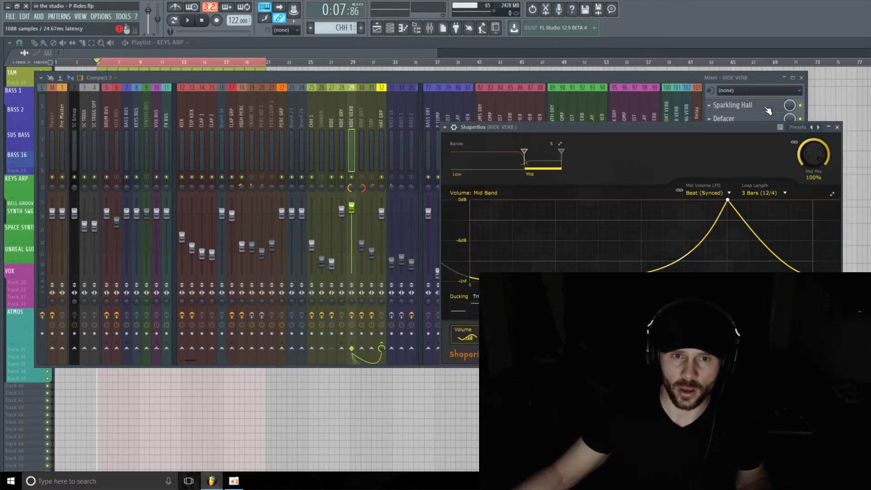
{"action": "left_click", "coordinate": [739, 81]}
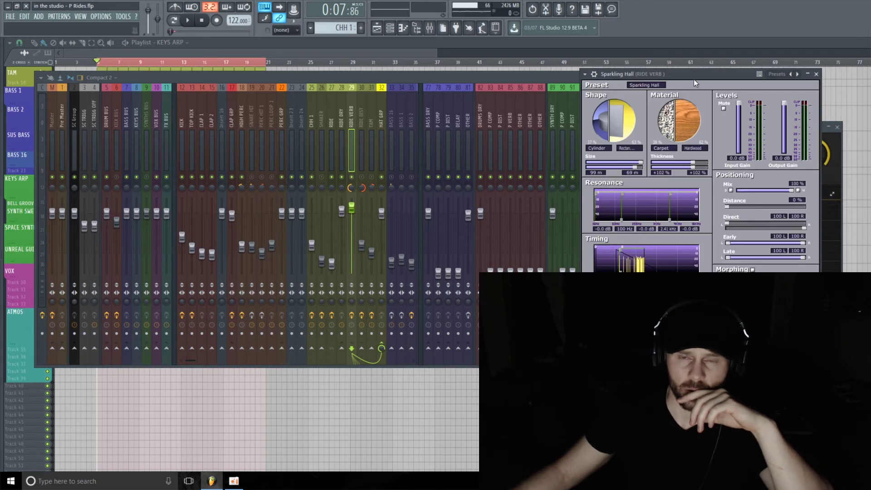
{"action": "left_click_drag", "start_coordinate": [693, 78], "coordinate": [533, 67]}
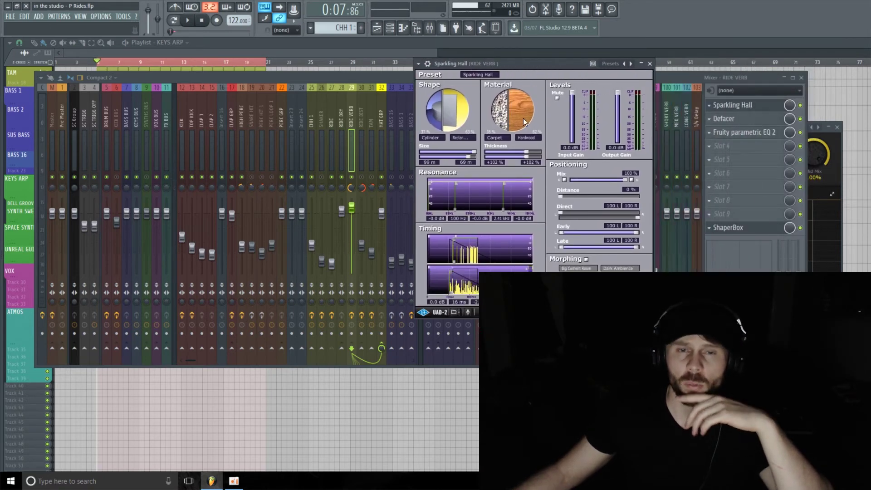
{"action": "left_click", "coordinate": [650, 64]}
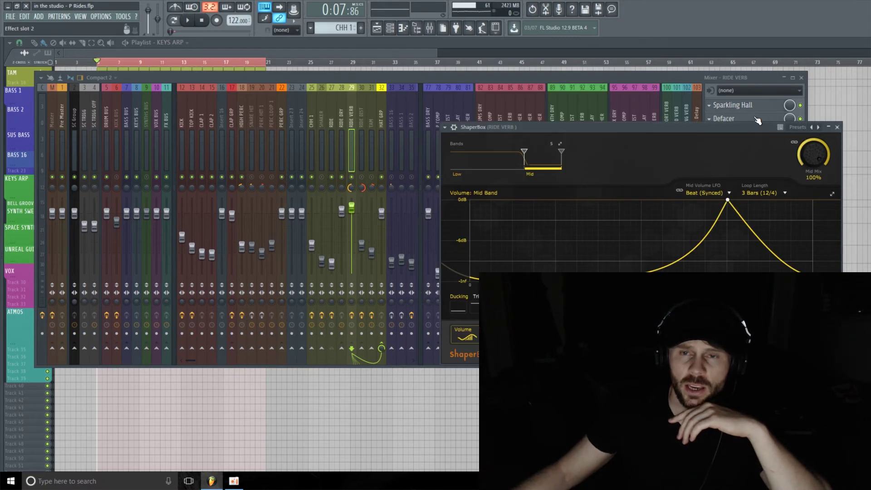
Inspect the Fruity parametric EQ 2 curve and the ShaperBox volume envelope on RIDE VERB and audition the loop.
{"action": "left_click_drag", "start_coordinate": [739, 126], "coordinate": [464, 106]}
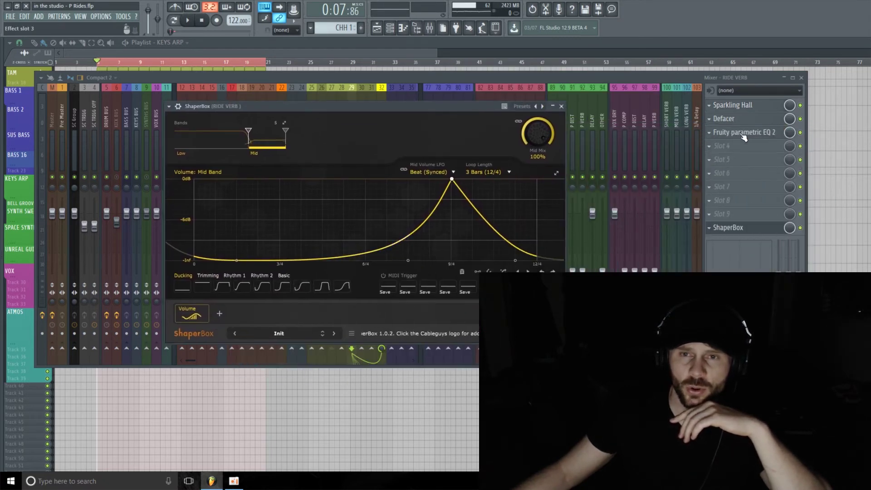
{"action": "left_click", "coordinate": [768, 136]}
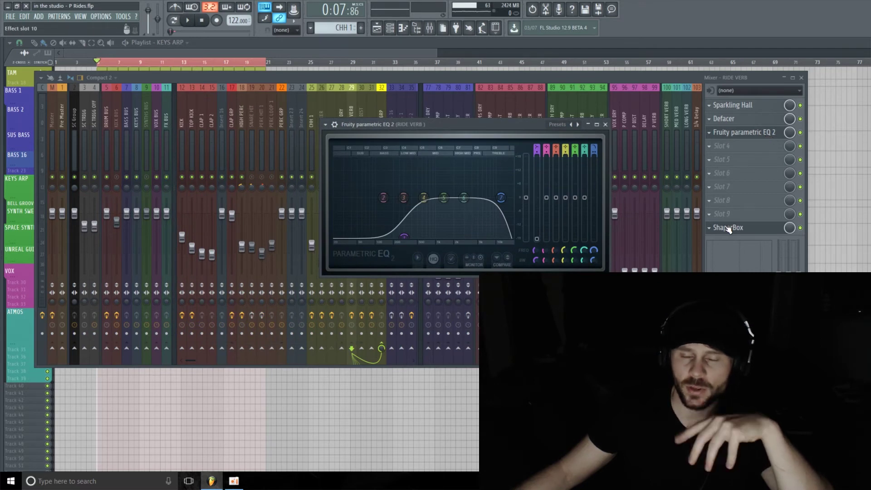
{"action": "left_click", "coordinate": [766, 229]}
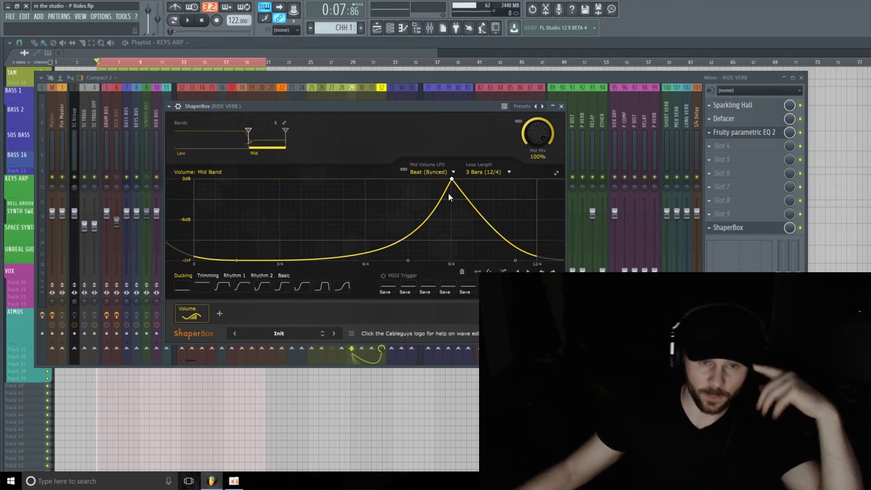
{"action": "left_click_drag", "start_coordinate": [376, 108], "coordinate": [241, 102]}
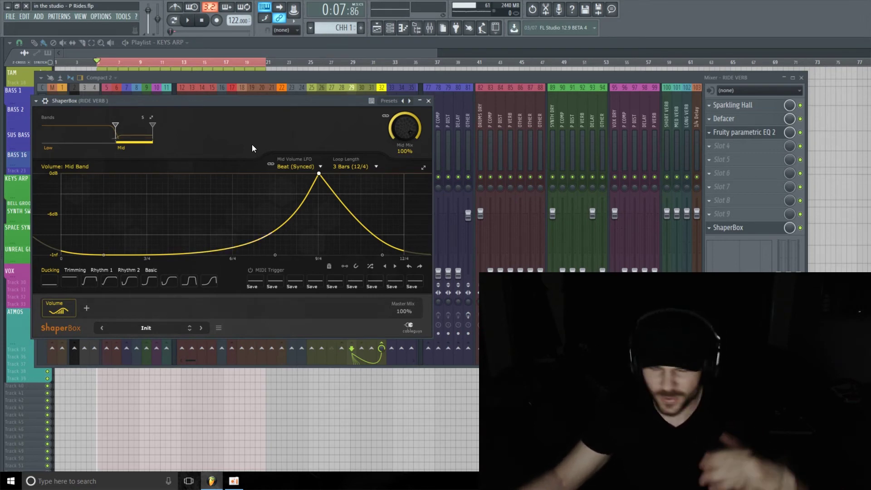
{"action": "left_click", "coordinate": [429, 101]}
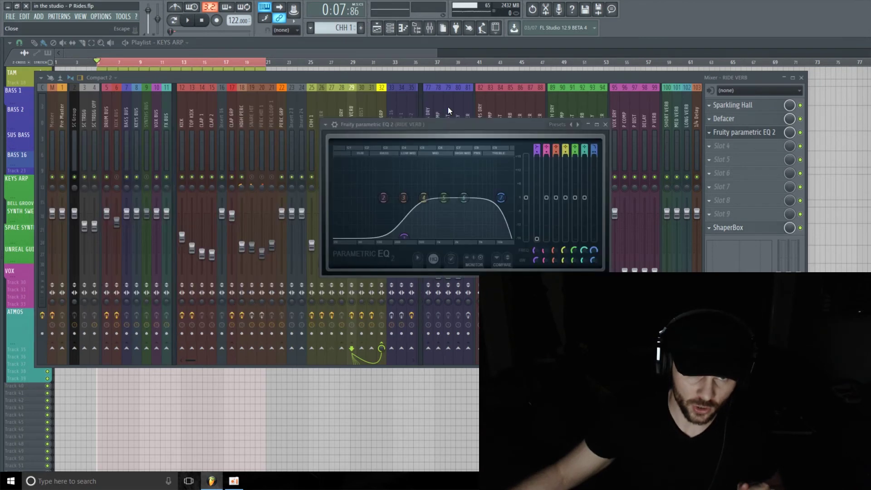
{"action": "left_click", "coordinate": [389, 77]}
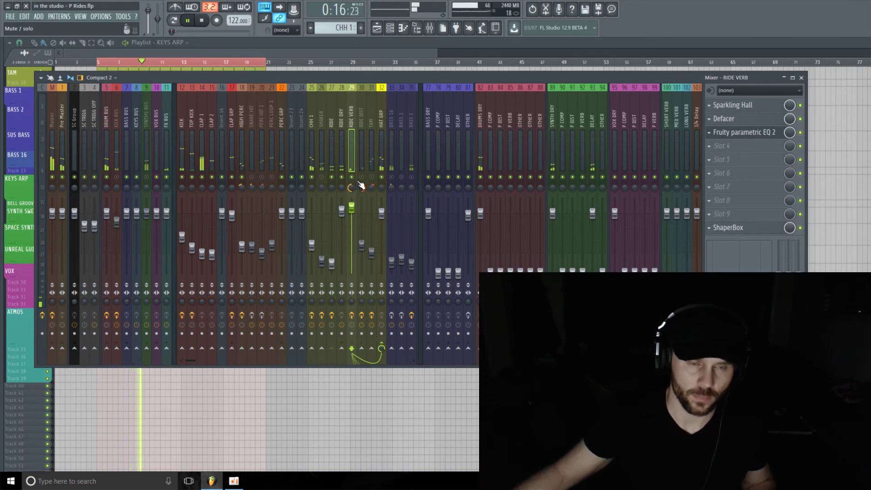
{"action": "key", "text": "space"}
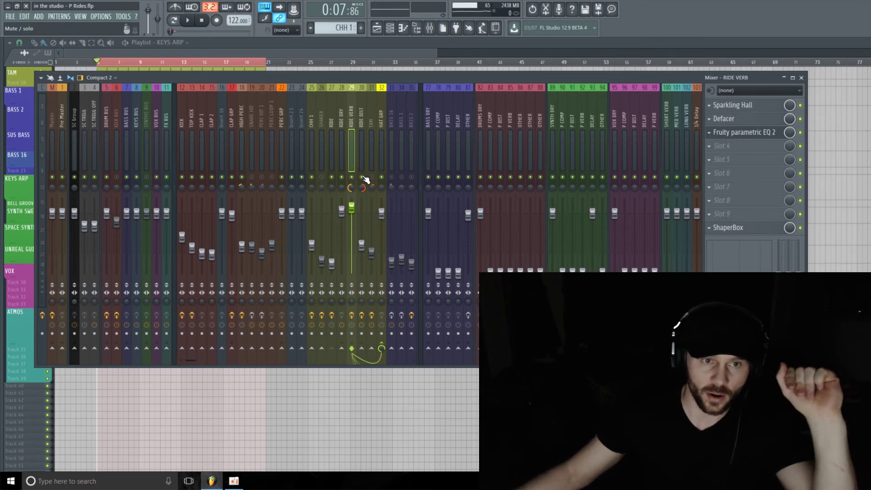
Select the RIDE DIST track and inspect its Driver distortion settings.
{"action": "left_click", "coordinate": [362, 120]}
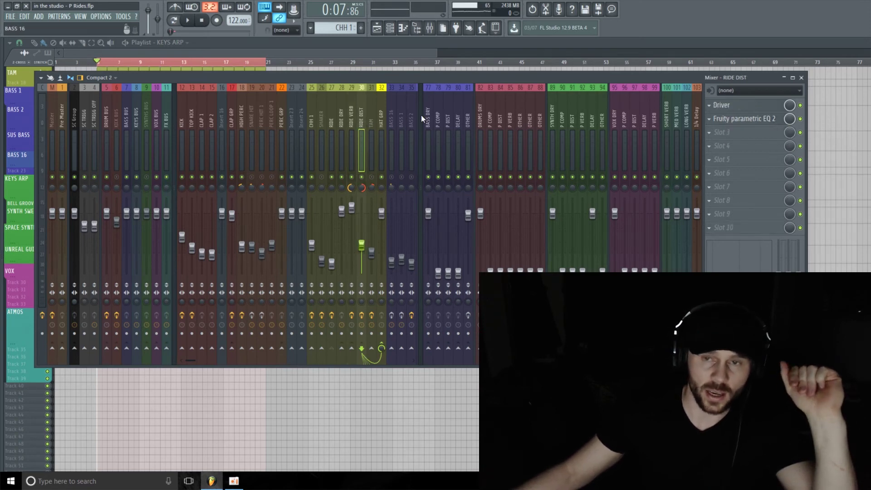
{"action": "left_click", "coordinate": [752, 106]}
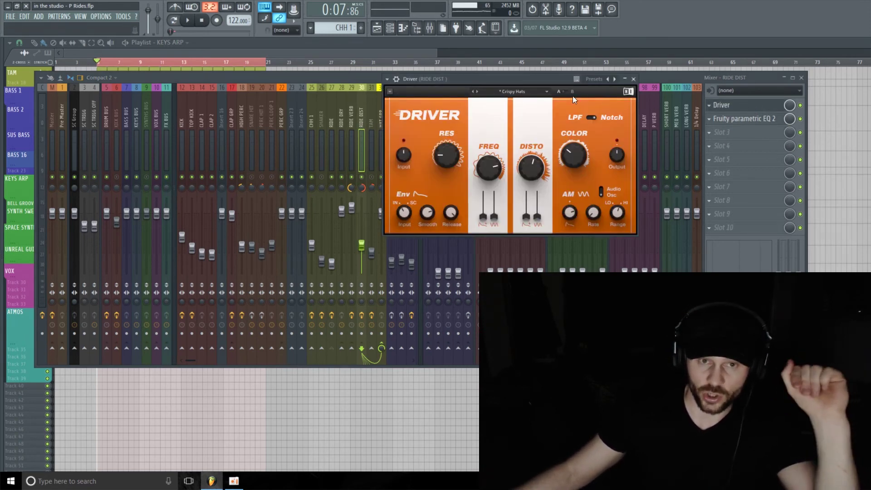
{"action": "mouse_move", "coordinate": [442, 145]}
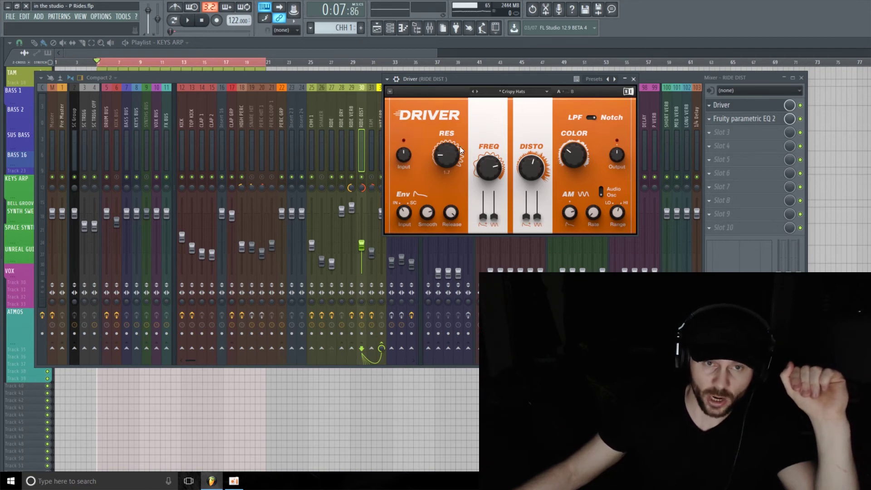
{"action": "left_click", "coordinate": [633, 79]}
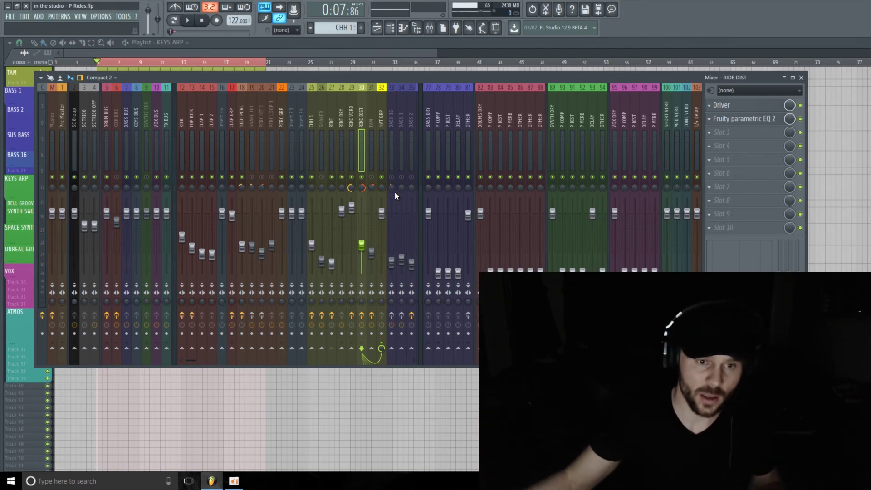
Audition the loop with the dry, reverb and distortion ride layers playing together.
{"action": "key", "text": "space"}
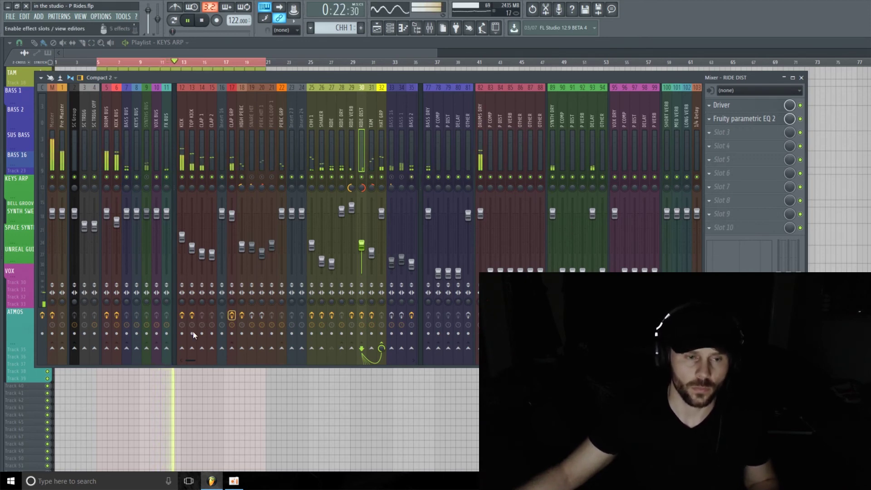
{"action": "scroll", "coordinate": [196, 358], "scroll_direction": "right", "scroll_amount": 1}
{"action": "scroll", "coordinate": [181, 362], "scroll_direction": "left", "scroll_amount": 1}
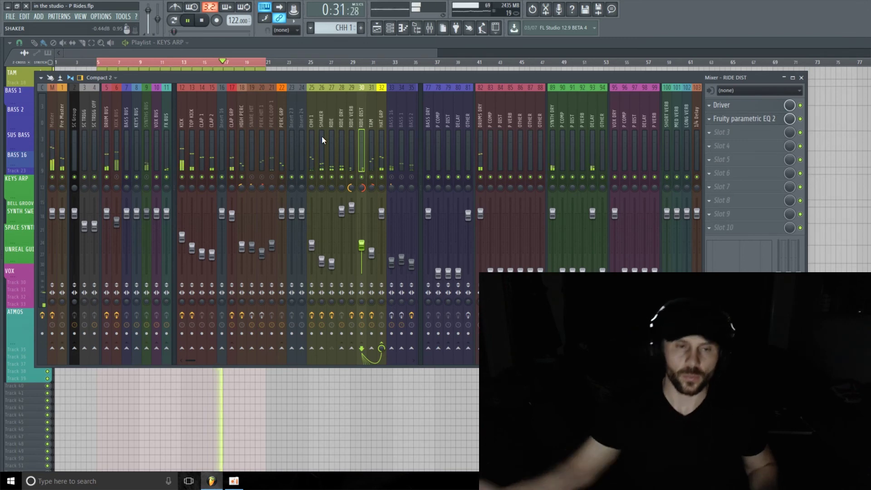
{"action": "key", "text": "space"}
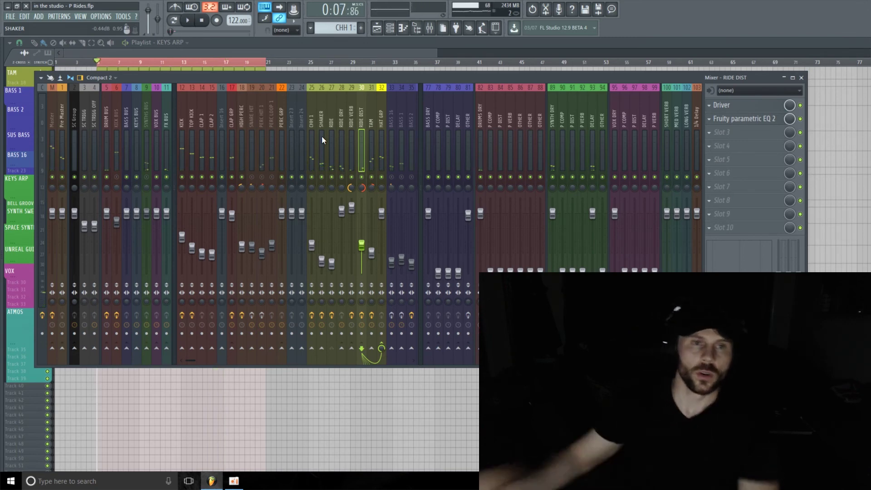